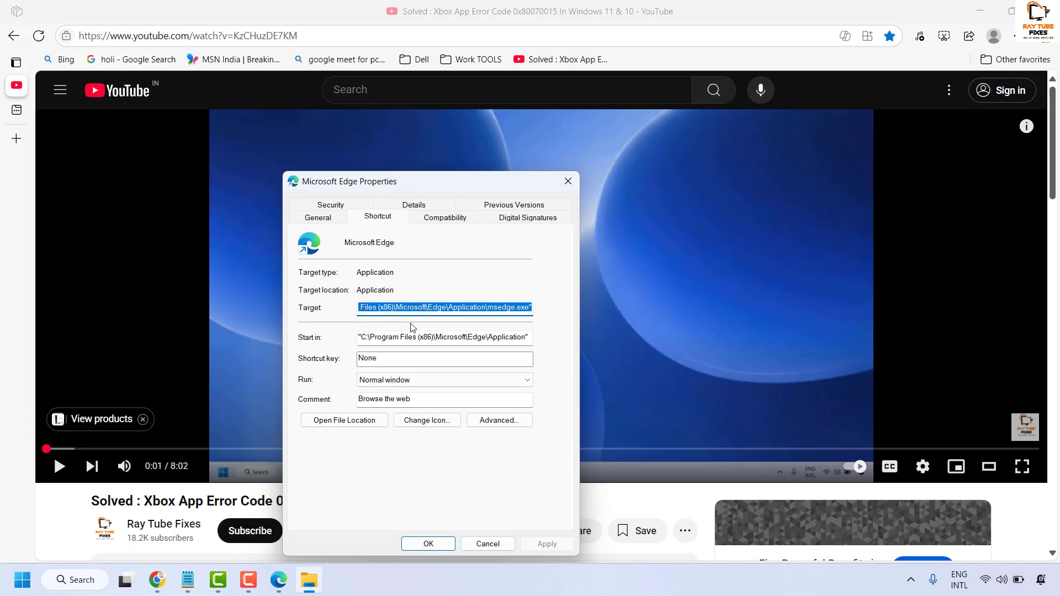
Paste --disable-features=GlobalMediaControls after msedge.exe" at the end of the Edge shortcut's Target.
left_click(380, 219)
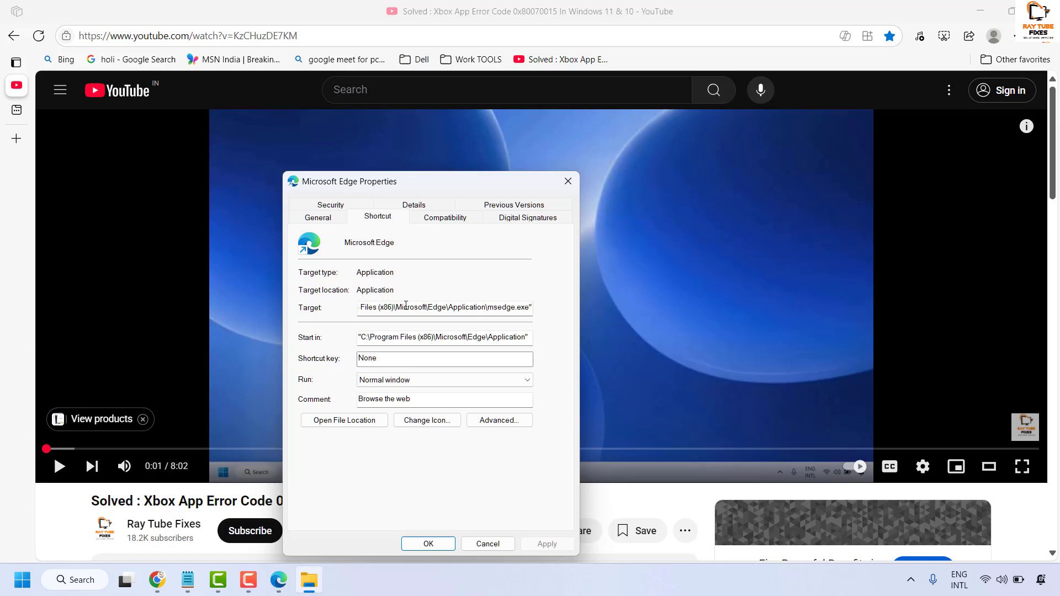
double_click(522, 308)
left_click(526, 308)
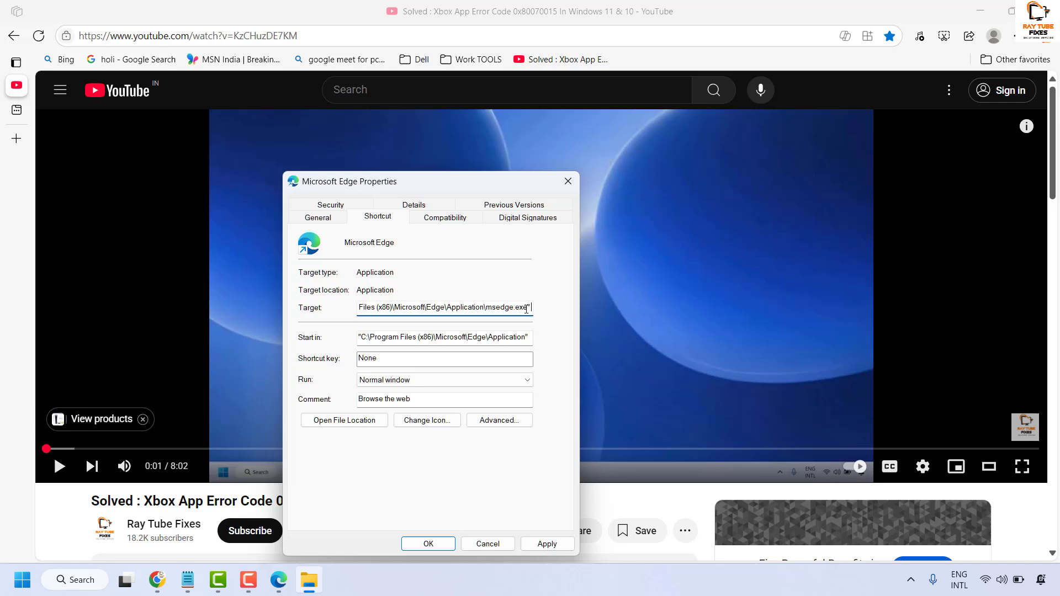
key("BackSpace")
key("ctrl+v")
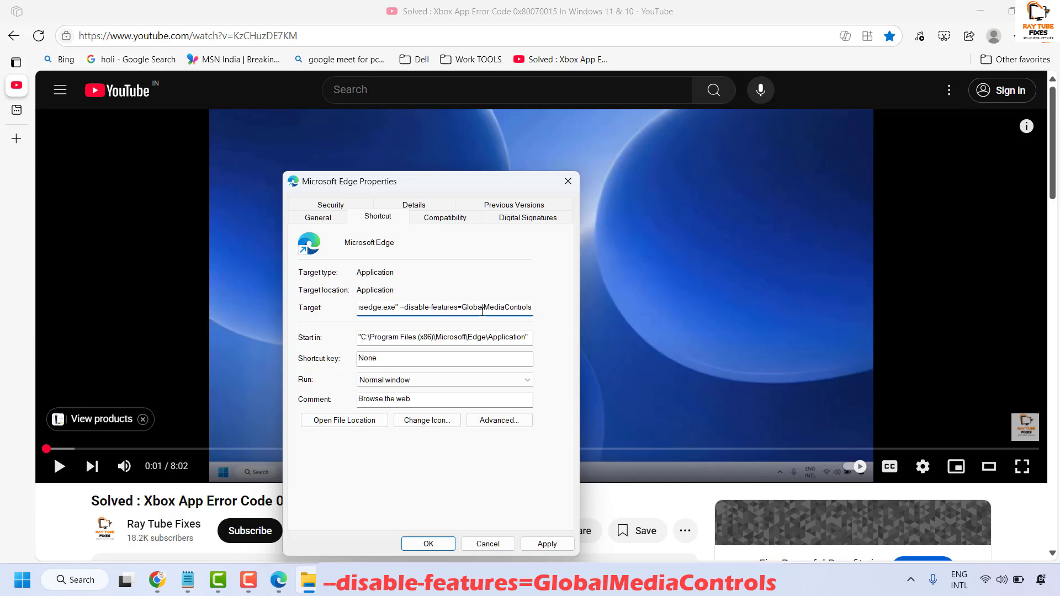
Apply the new Target with administrator permission, then close the Properties dialog with OK.
left_click(546, 544)
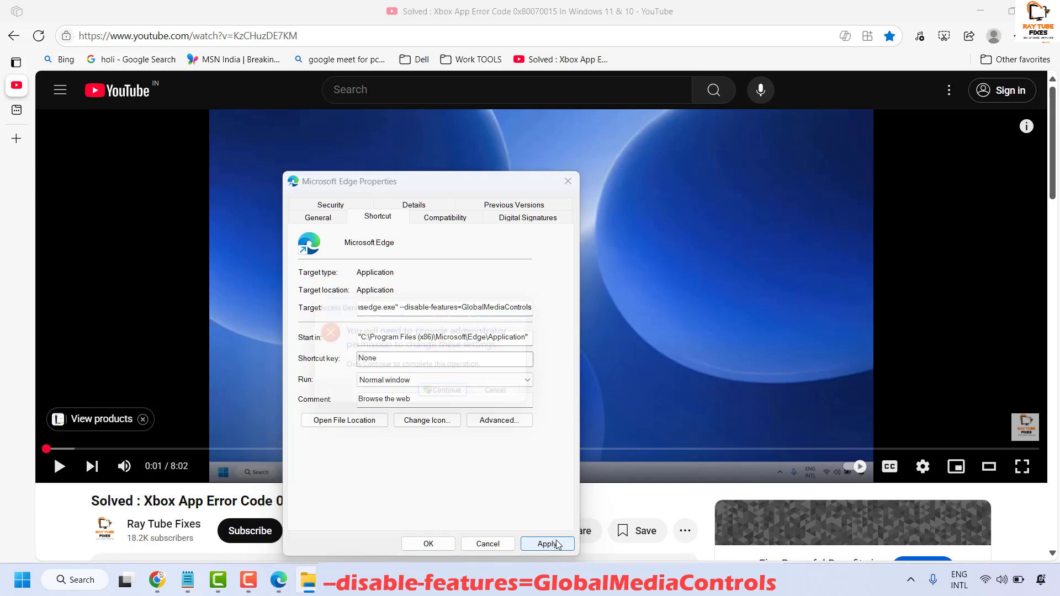
left_click(460, 401)
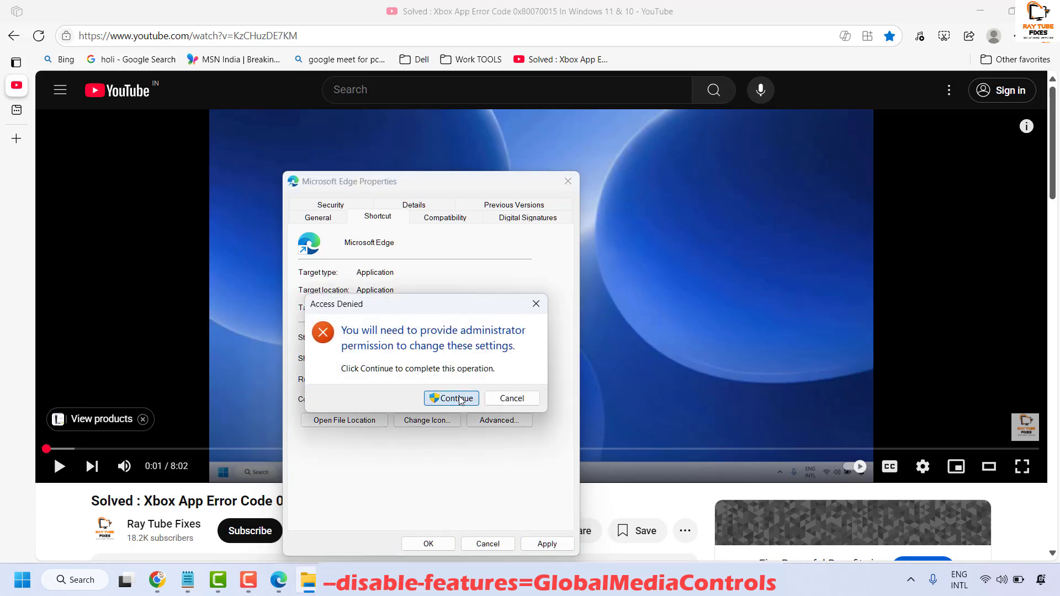
left_click(429, 544)
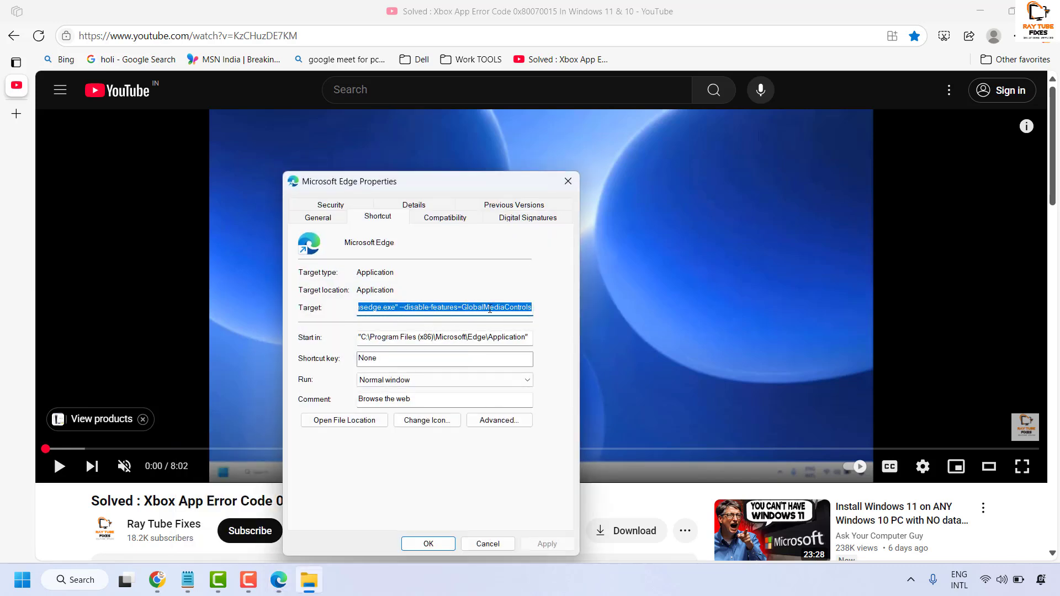
Delete the GlobalMediaControls flag and trailing space from Target, then apply with administrator permission.
left_click(491, 308)
left_click_drag(399, 308, 617, 310)
key("BackSpace")
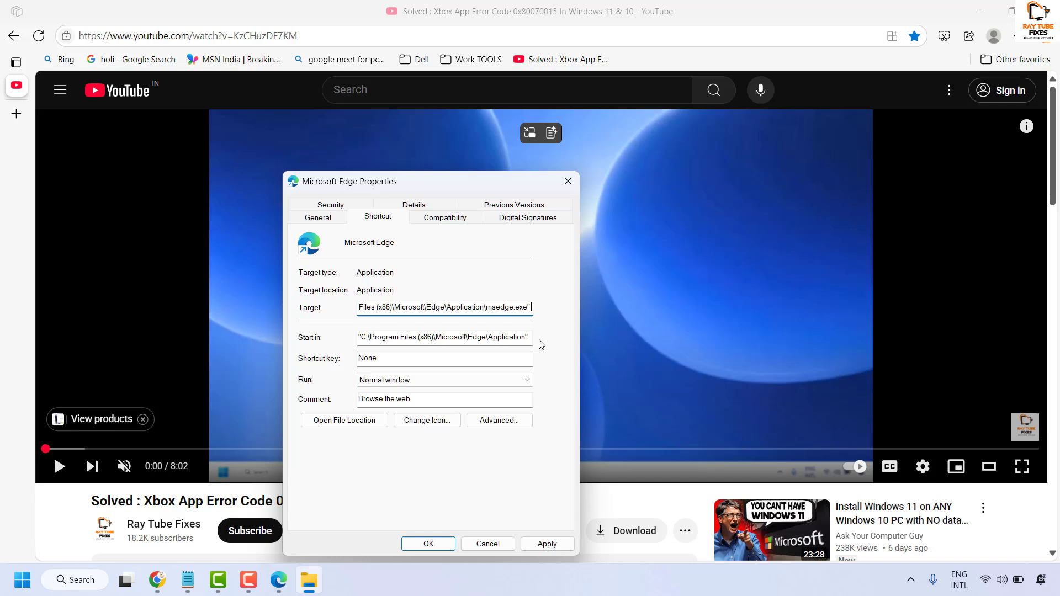
key("BackSpace")
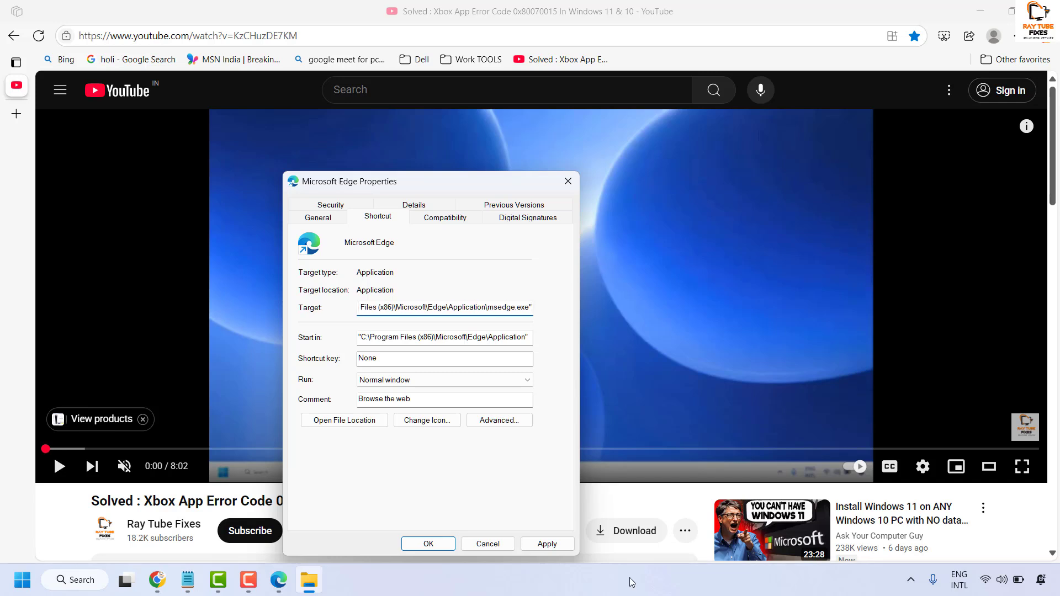
left_click(547, 543)
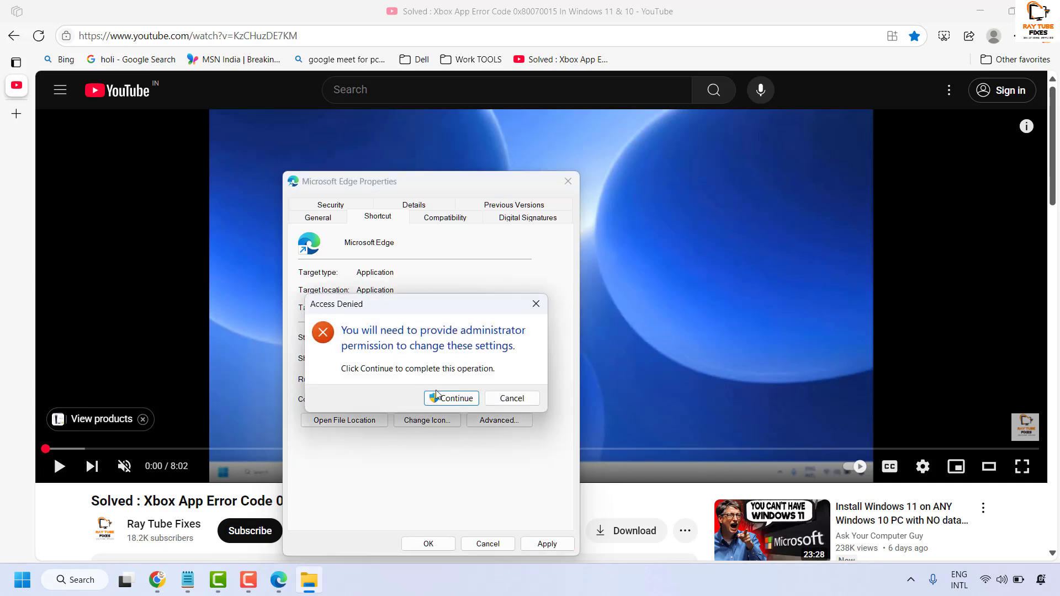
left_click(455, 398)
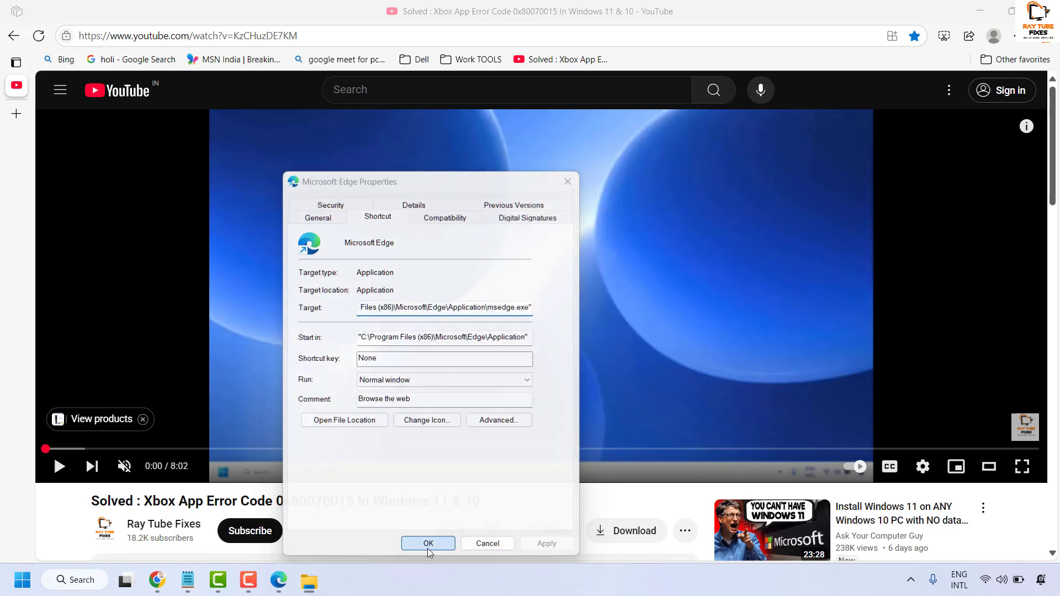